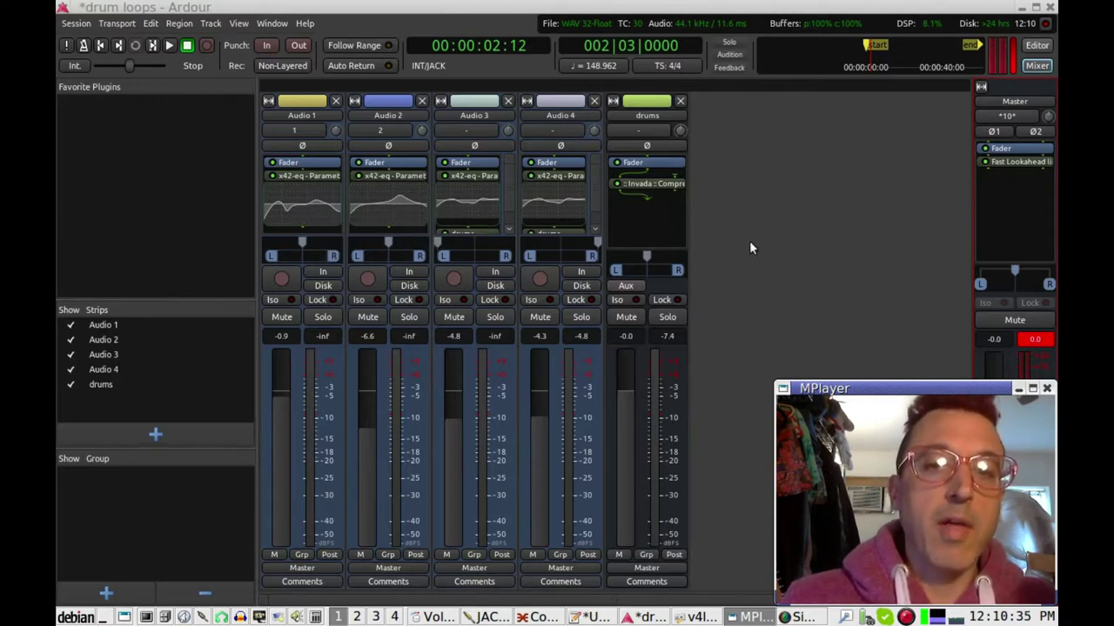
Switch to the editor view, play the drum tracks from the current playhead and stop playback around bar 11.
left_click(1041, 46)
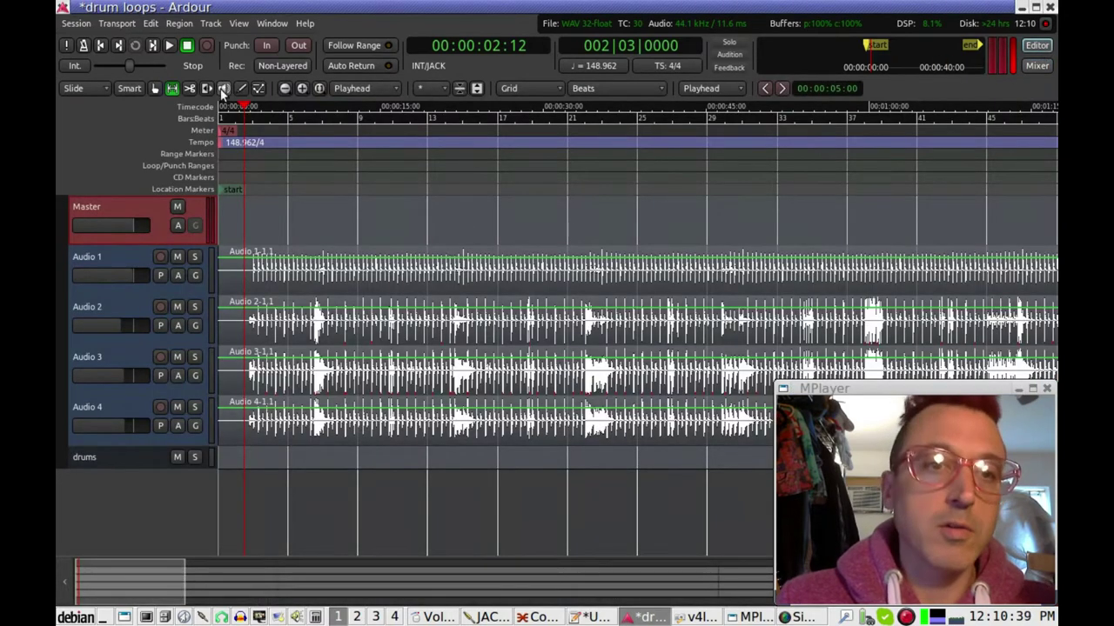
left_click(170, 47)
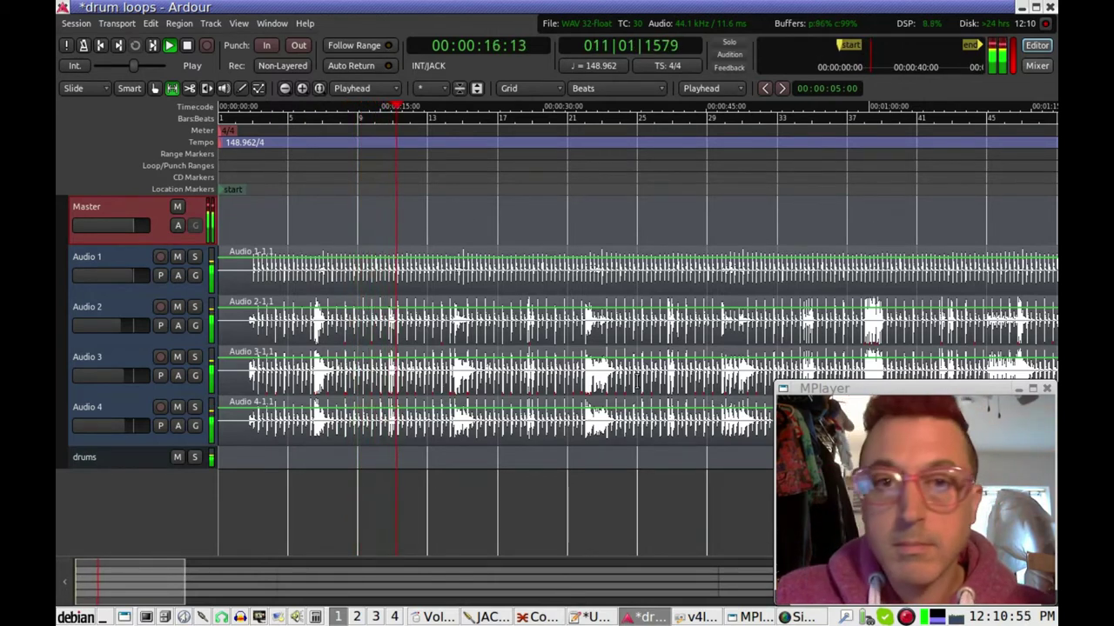
key("space")
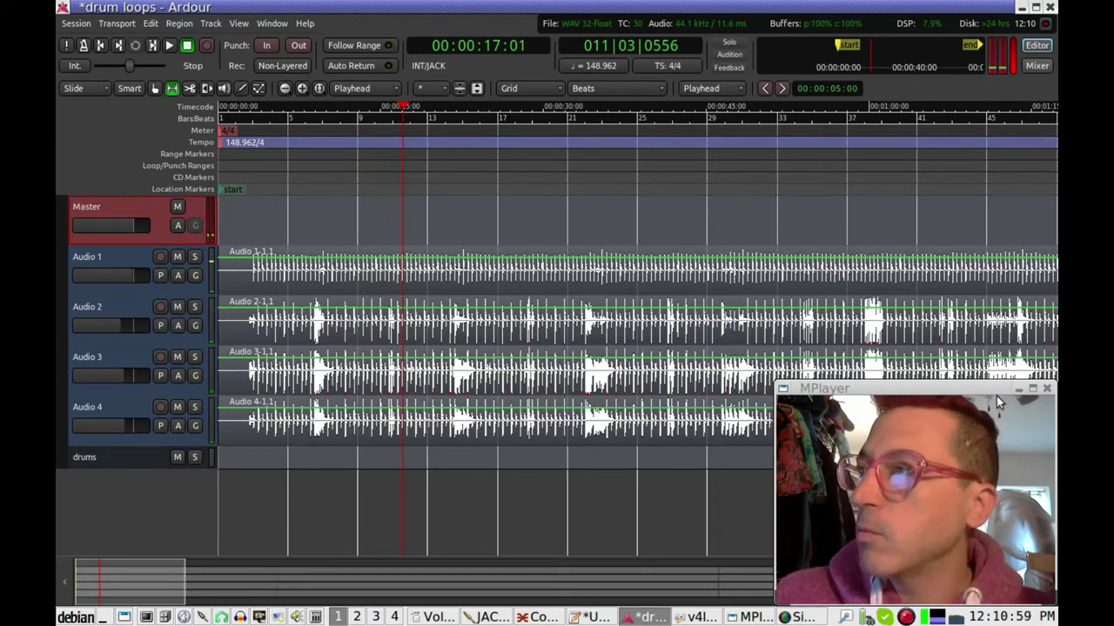
key("alt+Tab")
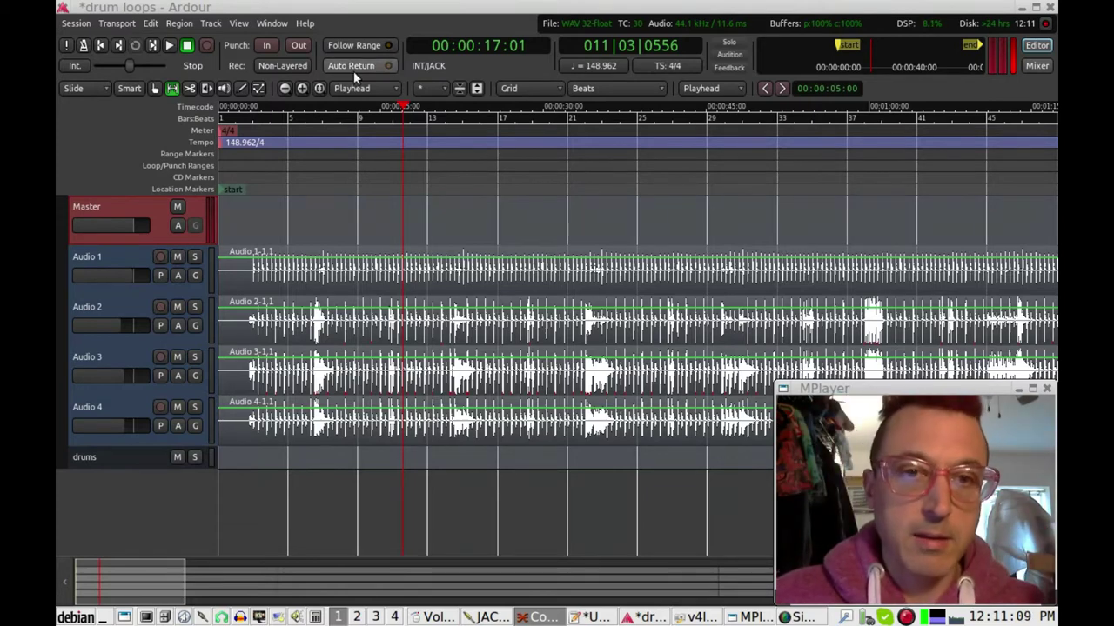
Play the first drum take from bar 3 and continue listening from around bar 48.
left_click(255, 120)
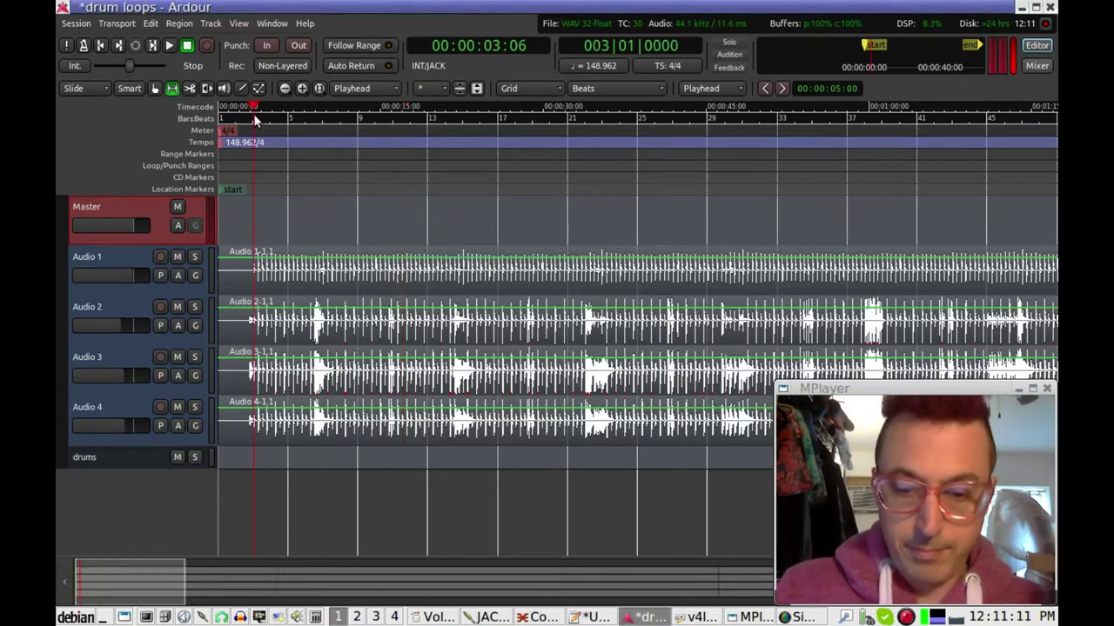
key("space")
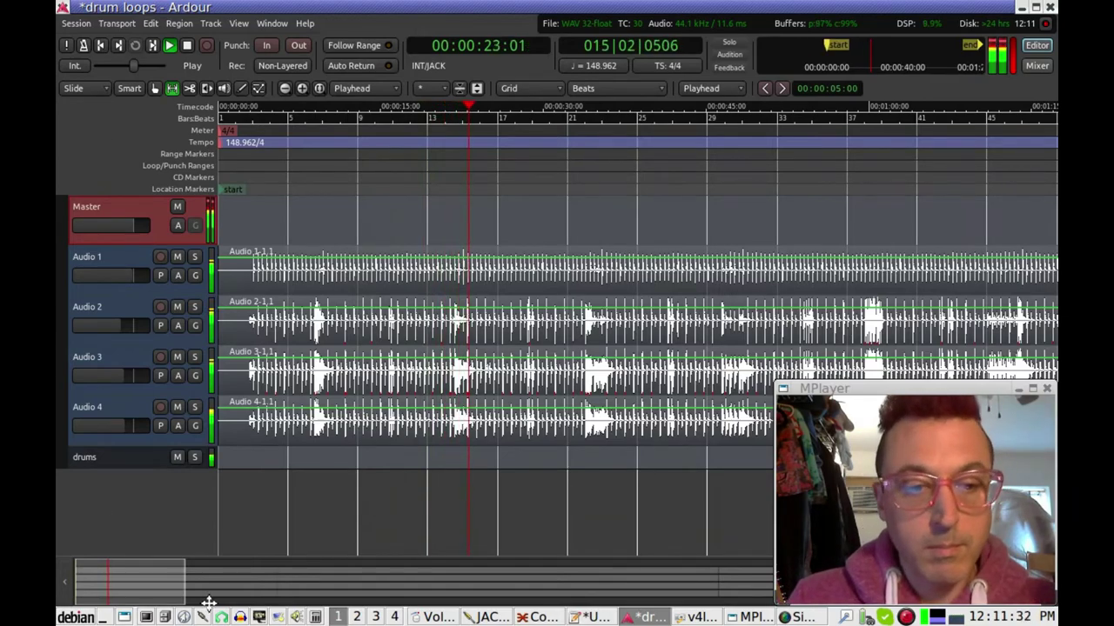
left_click_drag(172, 580, 363, 587)
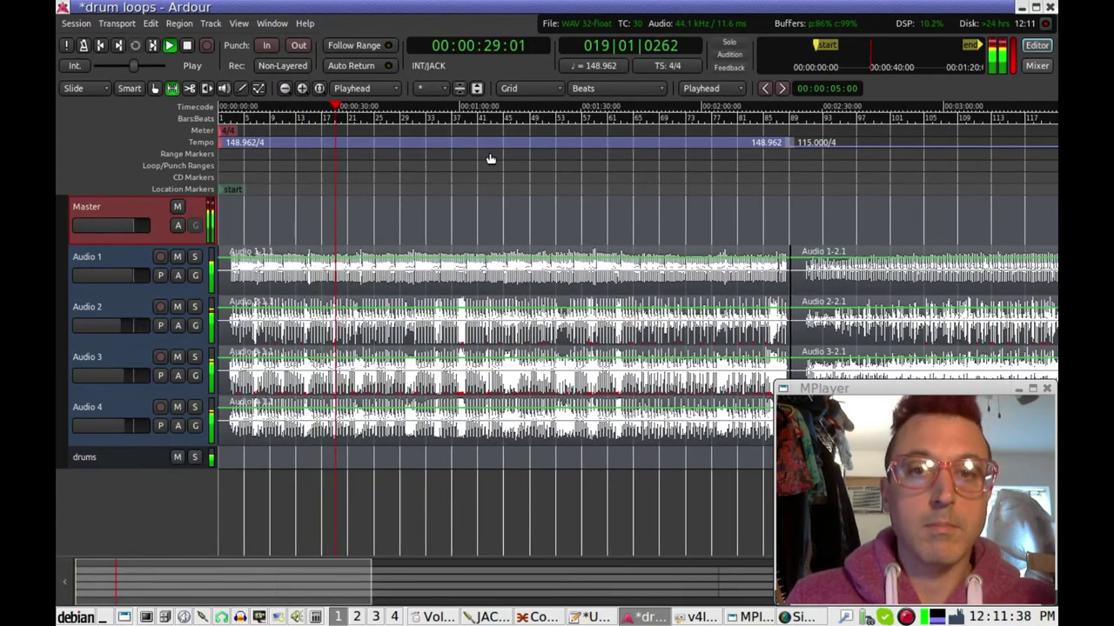
left_click(525, 122)
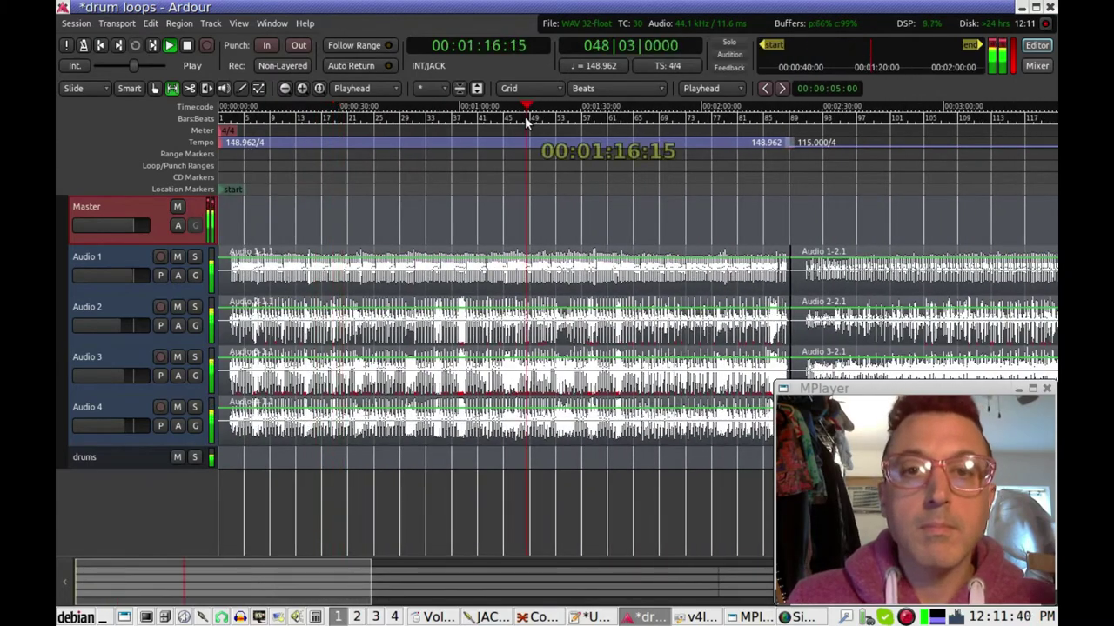
Listen to the second take in the 115 BPM section from its start and from further in, and stop playback.
left_click(797, 117)
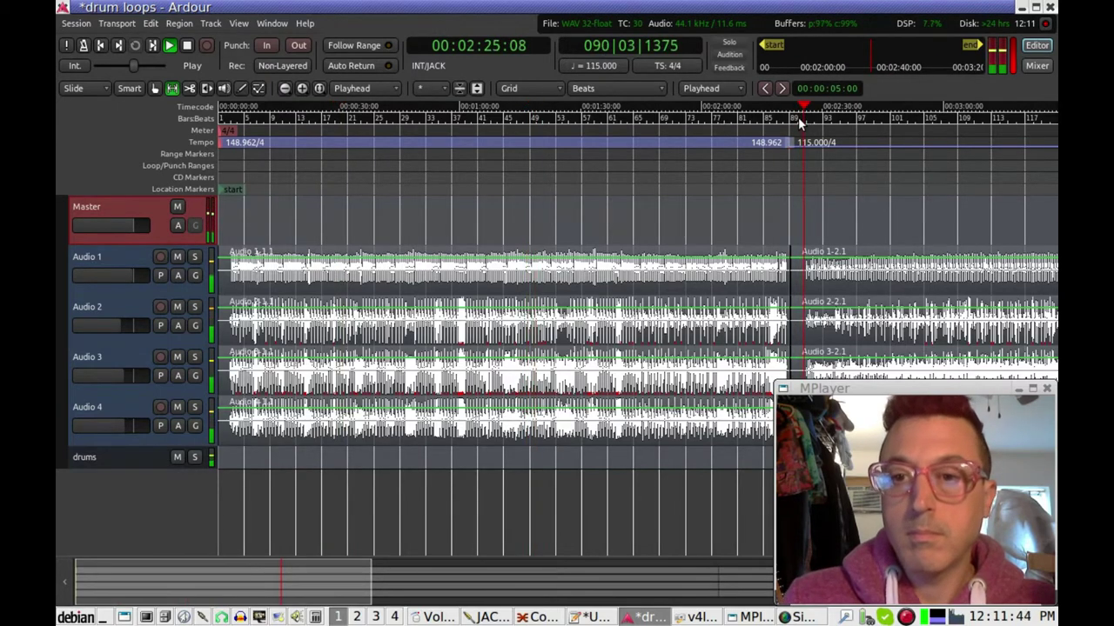
left_click(881, 116)
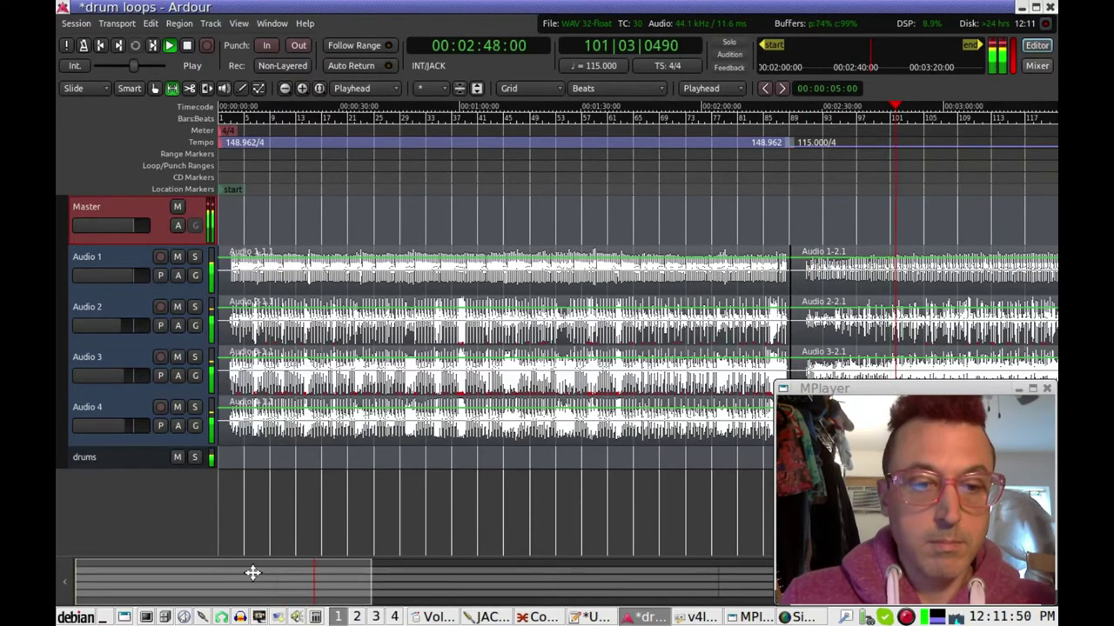
left_click_drag(235, 582, 396, 596)
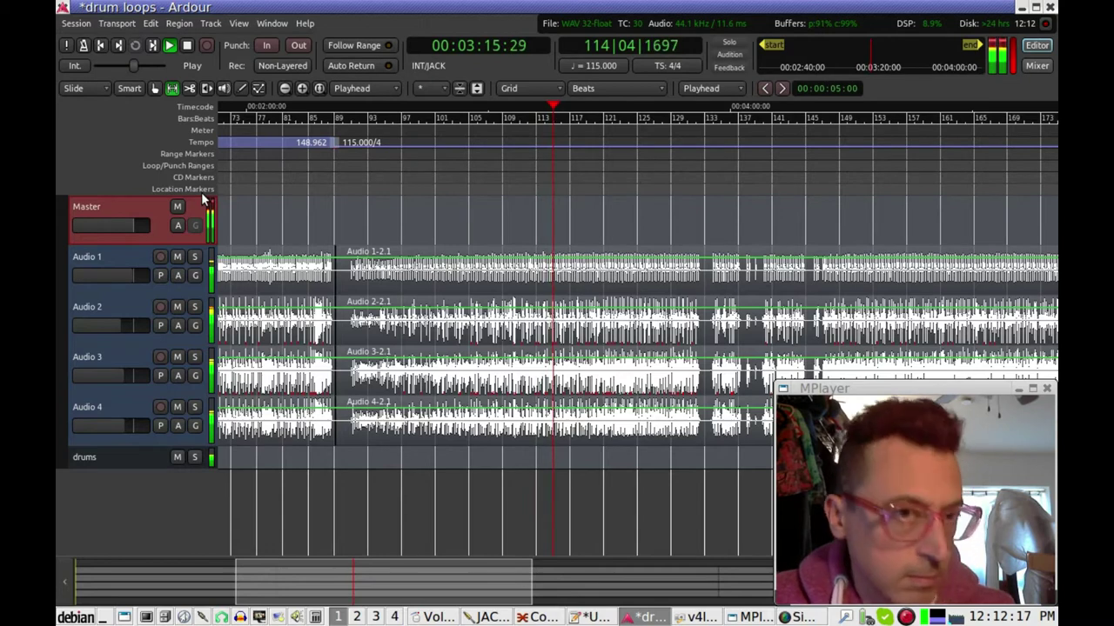
left_click(185, 48)
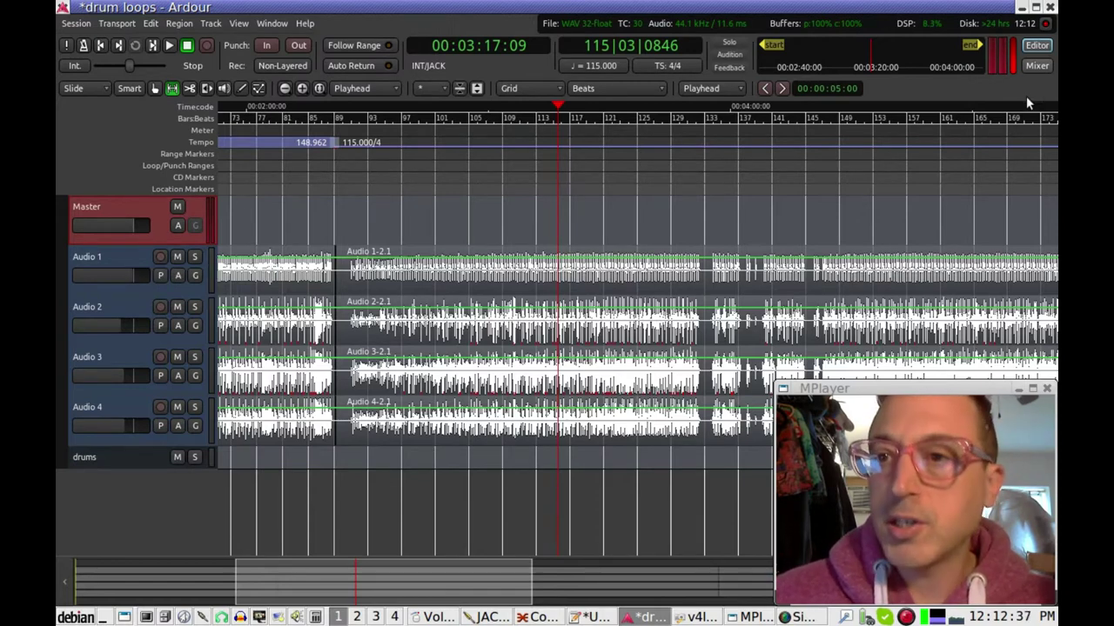
In the mixer, examine the drums sends on Audio 3 and Audio 4 and the Invada Compressor settings on the drums bus.
left_click(1037, 66)
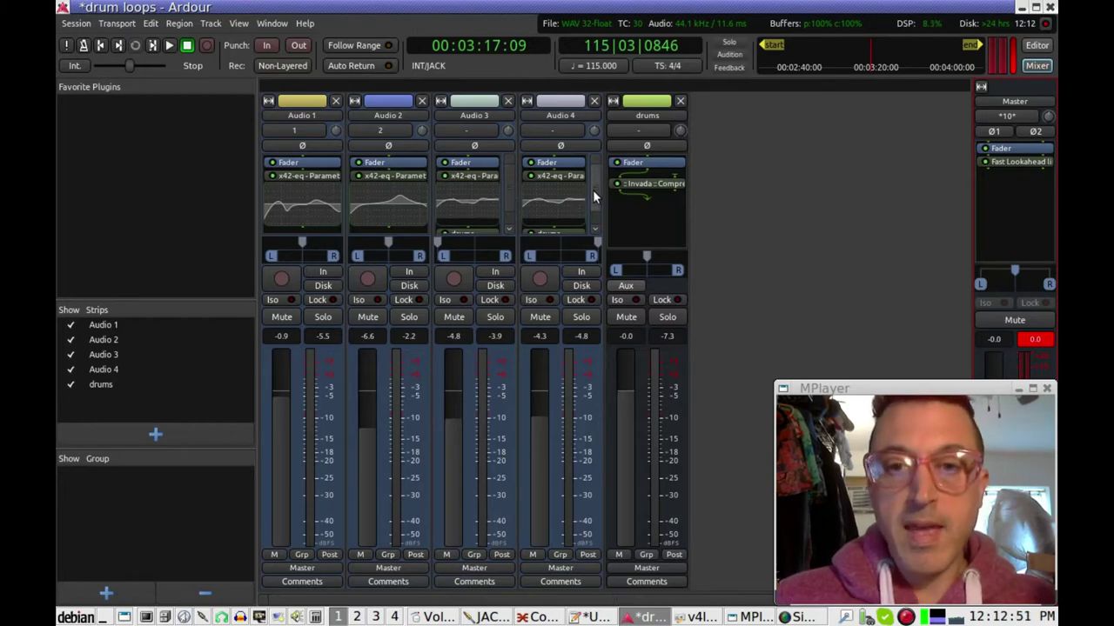
scroll(594, 197, "down", 2)
scroll(509, 197, "down", 2)
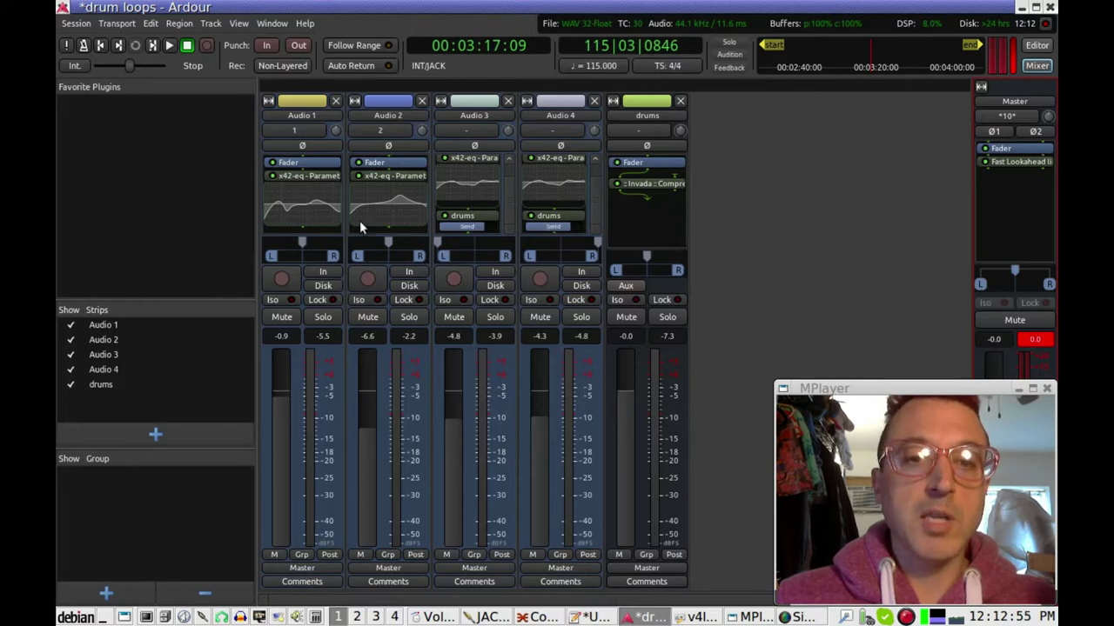
double_click(670, 184)
left_click_drag(1022, 21, 272, 75)
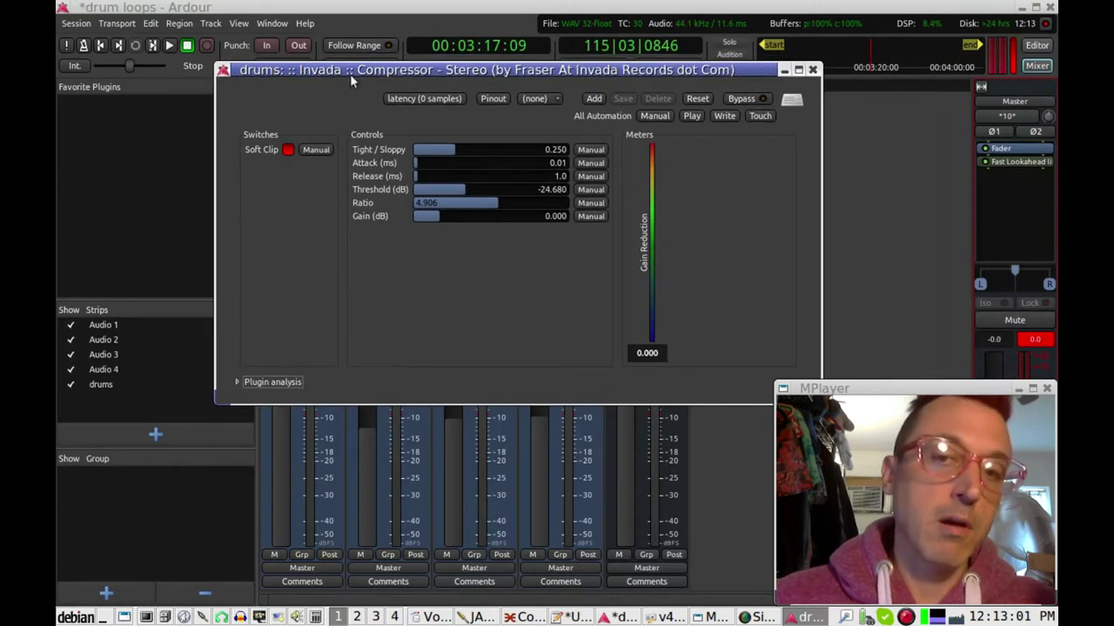
left_click(813, 70)
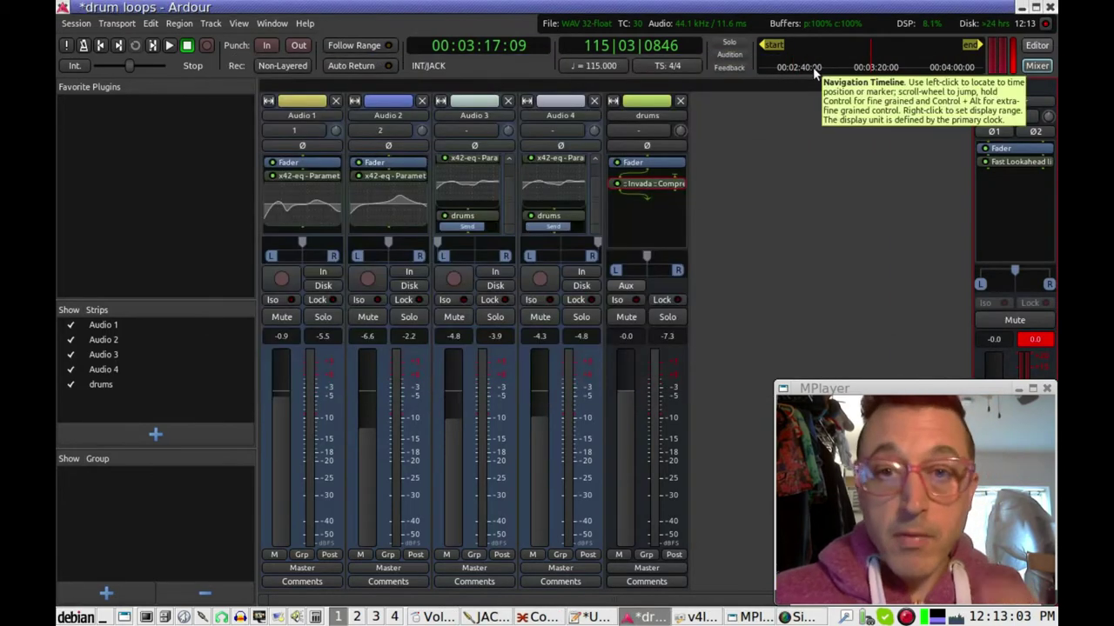
Examine the x42-eq Parametric Equalizer curve on Audio 1 and close the plugin window.
double_click(307, 207)
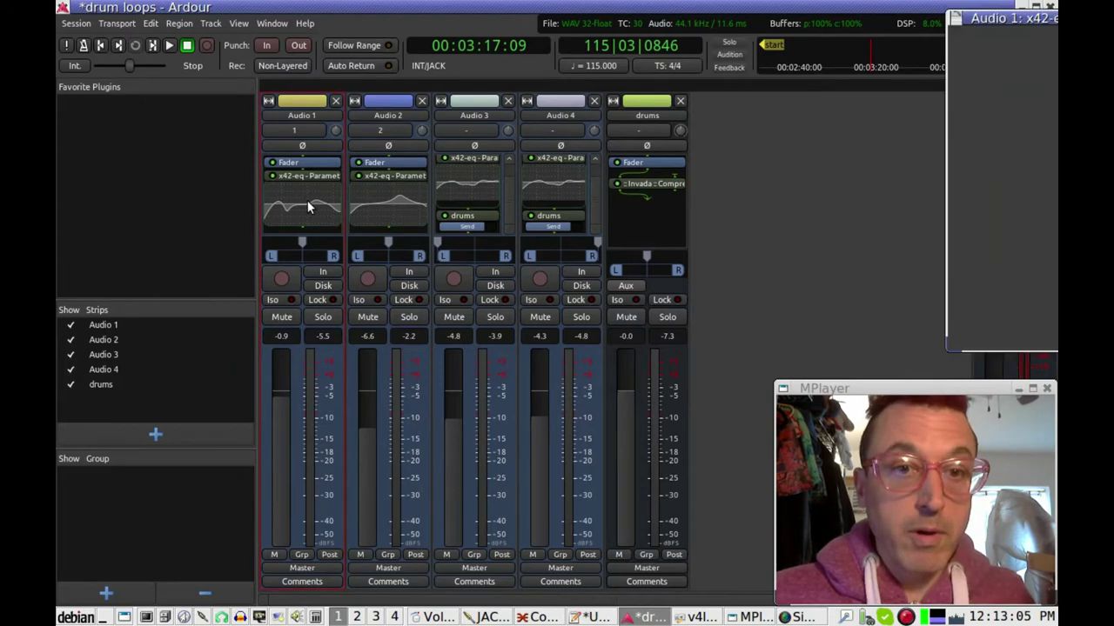
left_click_drag(978, 21, 166, 108)
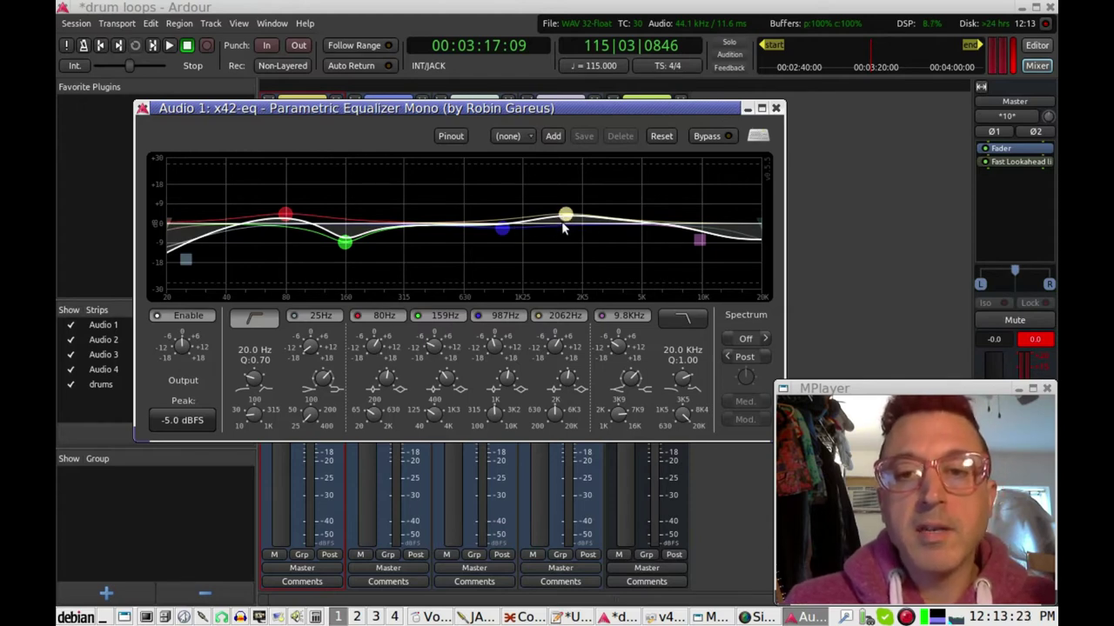
left_click(776, 109)
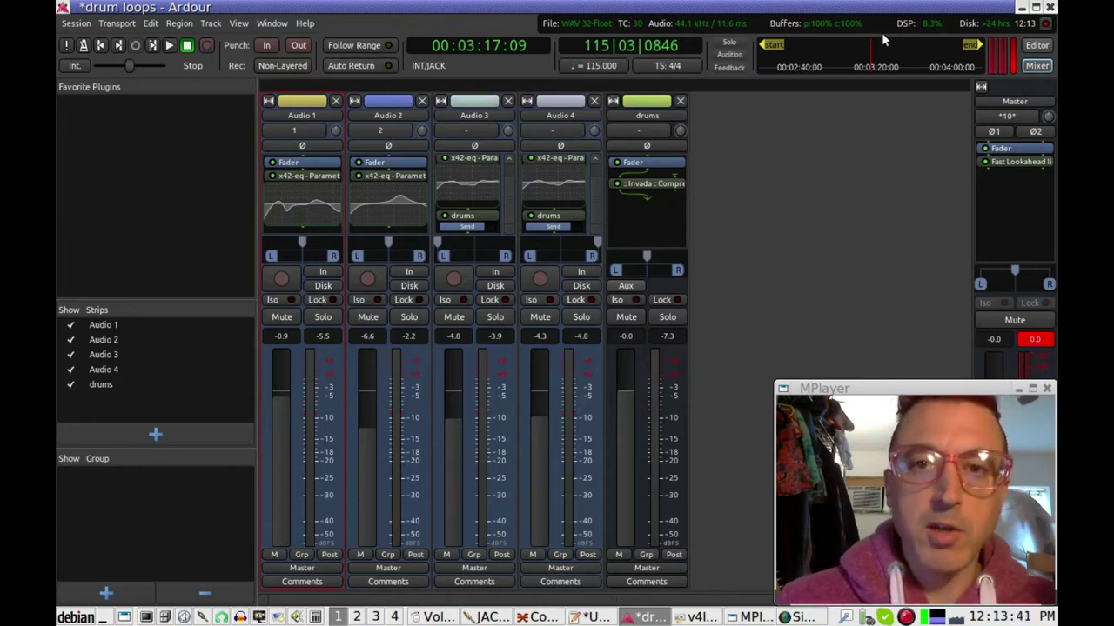
Start playback and listen to Audio 1 and Audio 2 soloed one at a time, clearing each solo.
left_click(171, 46)
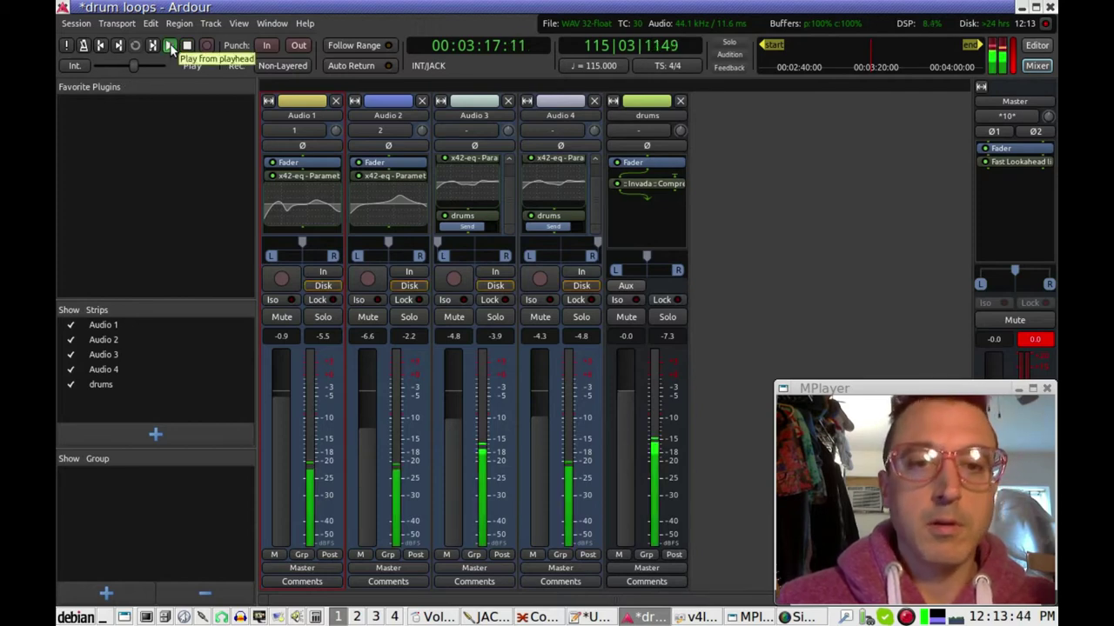
left_click(323, 317)
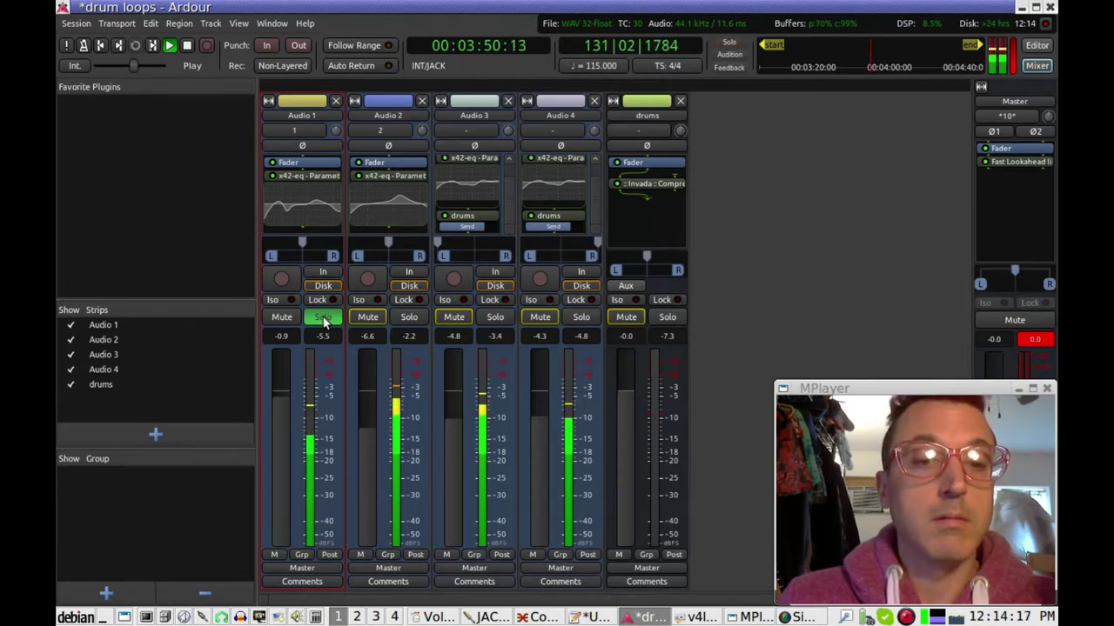
left_click(323, 318)
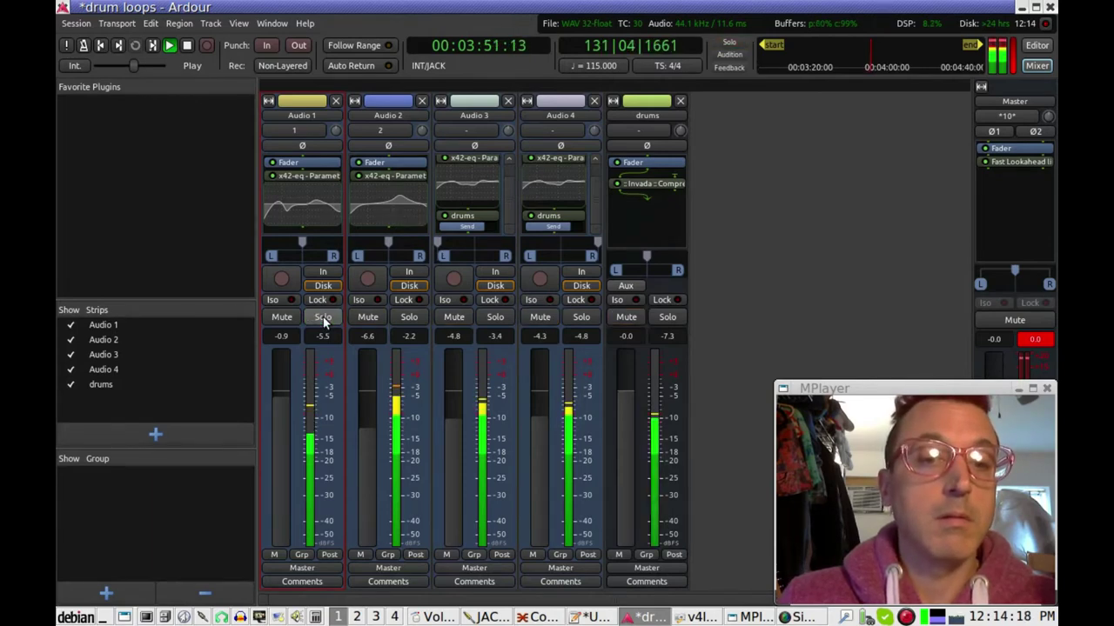
left_click(408, 318)
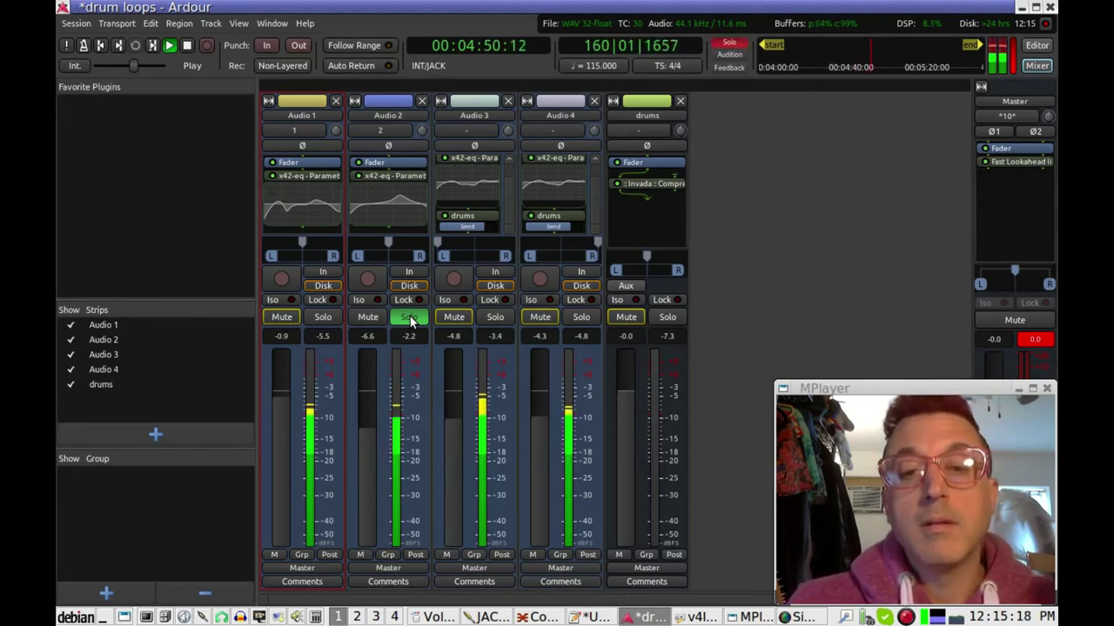
left_click(410, 318)
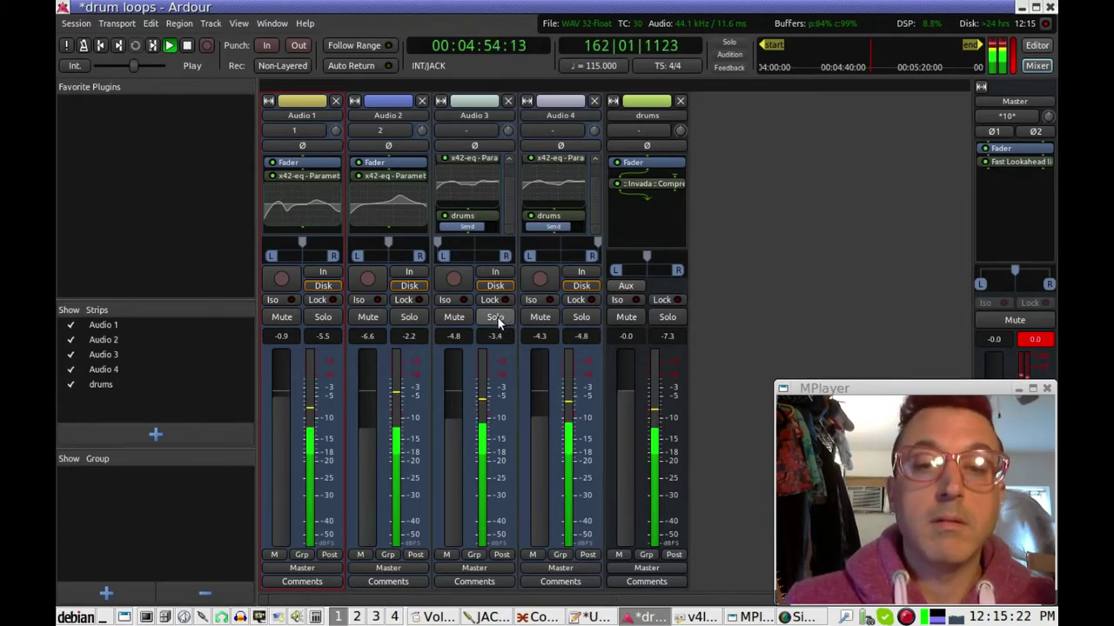
Solo Audio 3, audition it panned to the centre, return it to hard left and clear the solo.
left_click(495, 318)
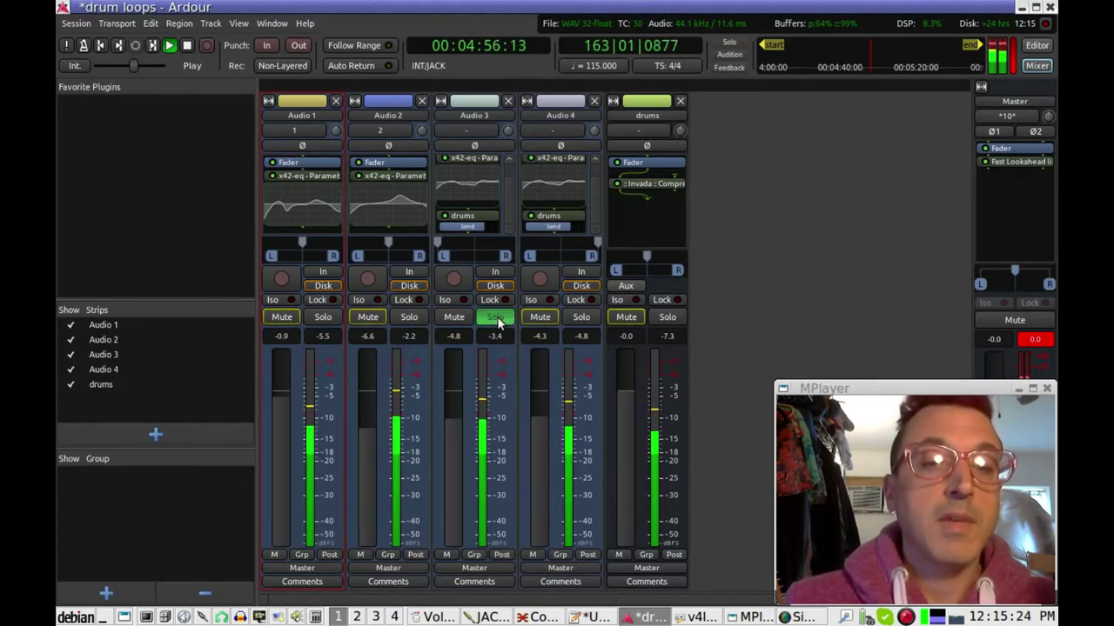
mouse_move(440, 246)
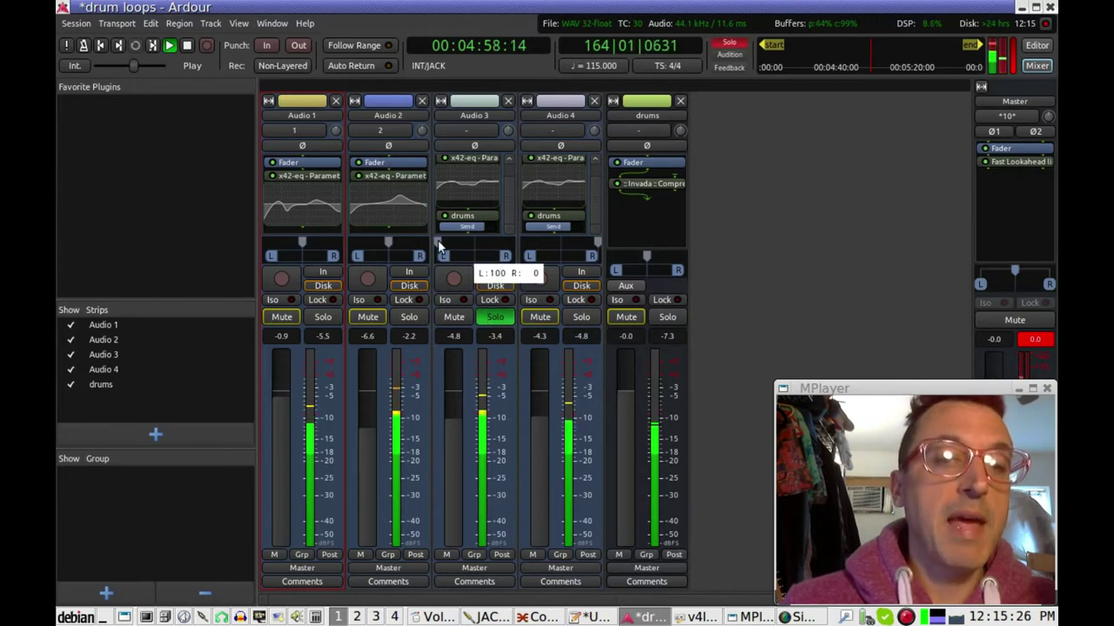
left_click_drag(440, 247, 476, 246)
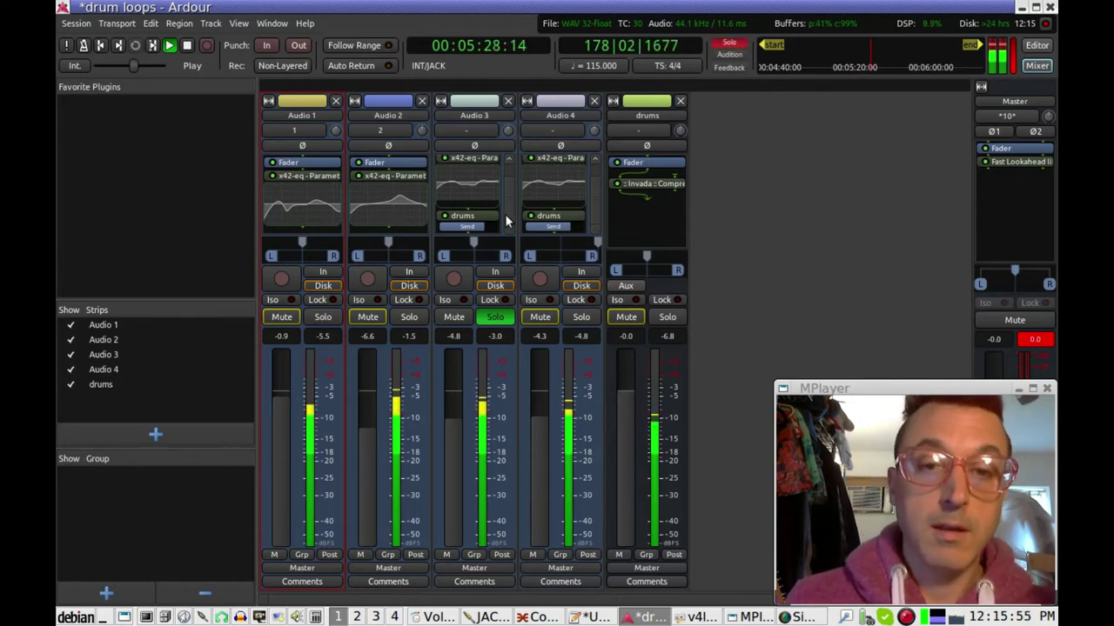
mouse_move(475, 248)
left_click_drag(475, 248, 408, 255)
left_click(497, 317)
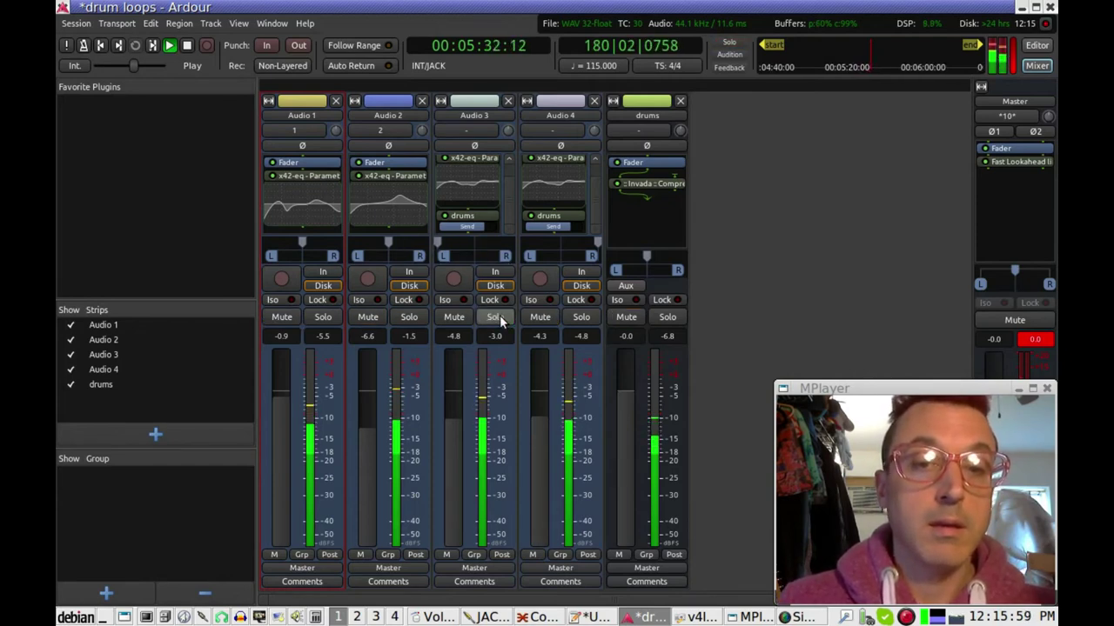
Solo Audio 4, pan it to the centre and raise its fader to about -0.8 dB.
left_click(581, 317)
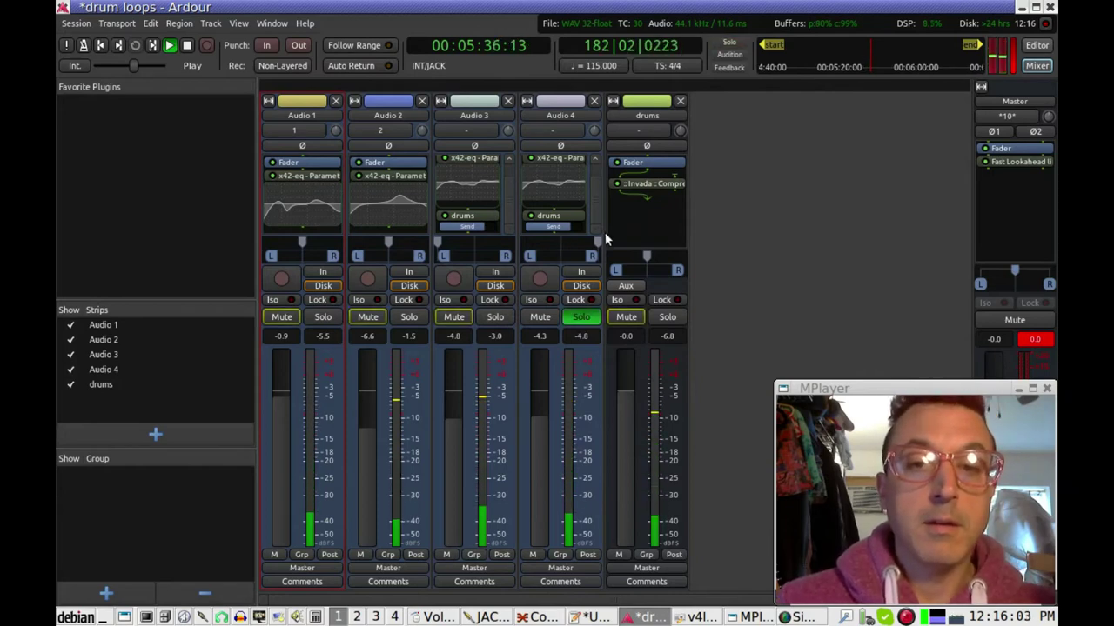
left_click_drag(599, 243, 559, 251)
left_click_drag(546, 419, 536, 395)
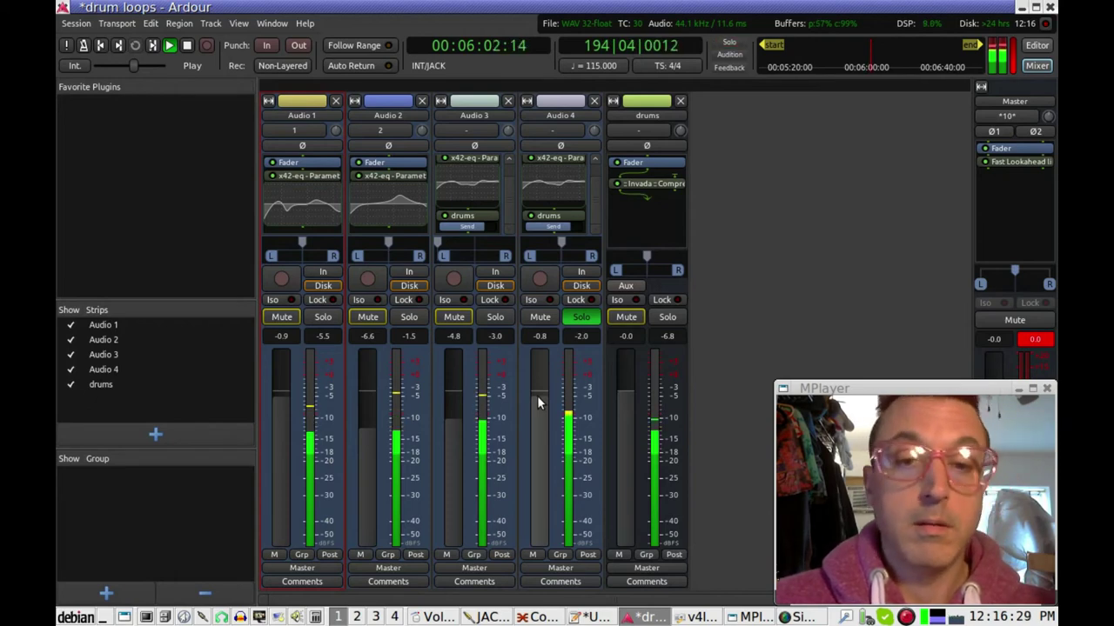
Lower the Audio 4 fader to about -4.6 dB, pan the track hard right and clear its solo.
left_click_drag(537, 396, 538, 419)
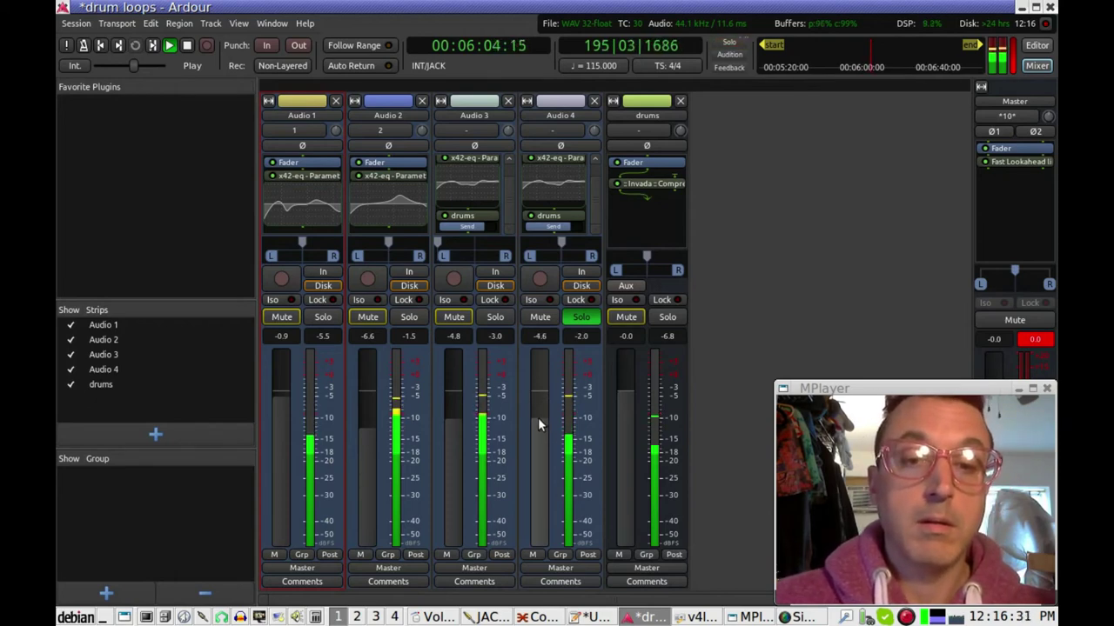
mouse_move(561, 246)
left_click_drag(561, 247, 597, 244)
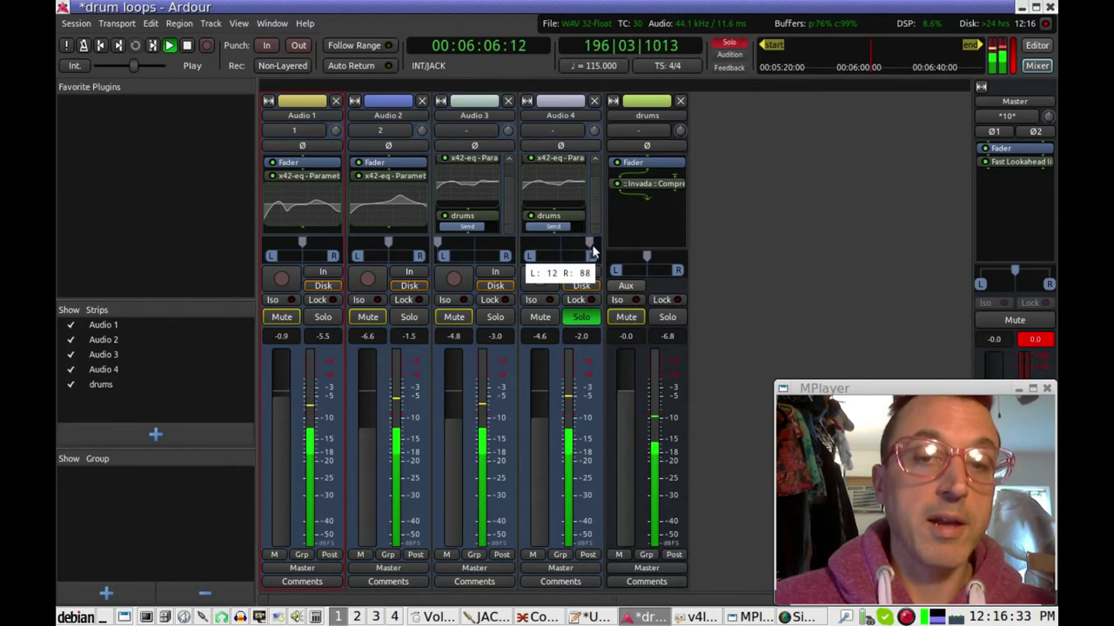
left_click(581, 317)
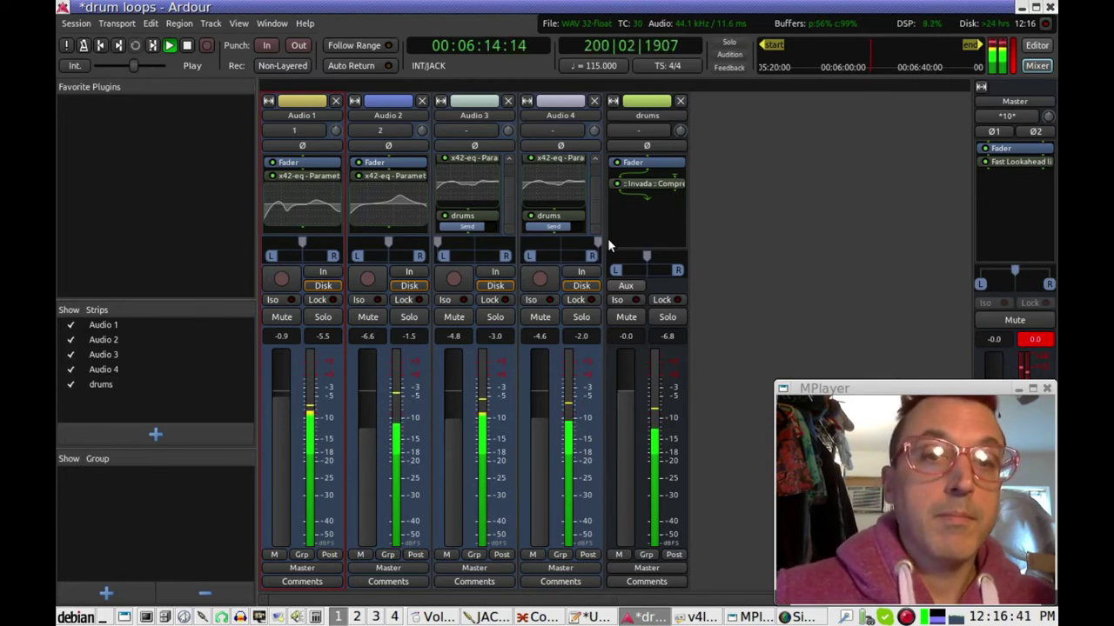
Examine the x42-eq Parametric Equalizer curve on Audio 3 and close the plugin window.
double_click(479, 180)
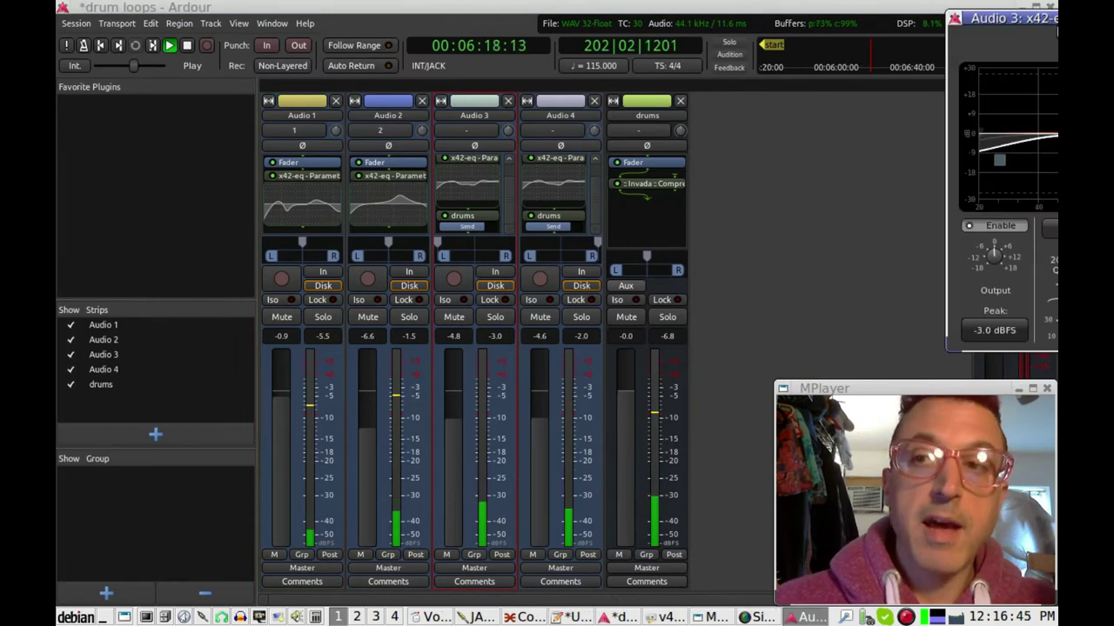
left_click_drag(1031, 18, 279, 97)
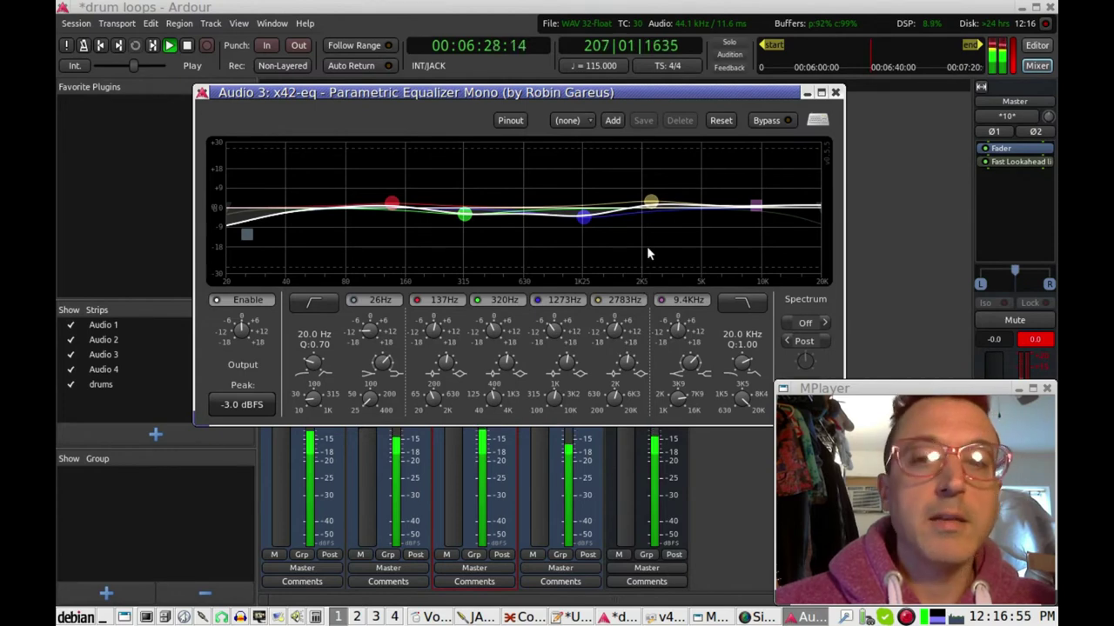
left_click(837, 92)
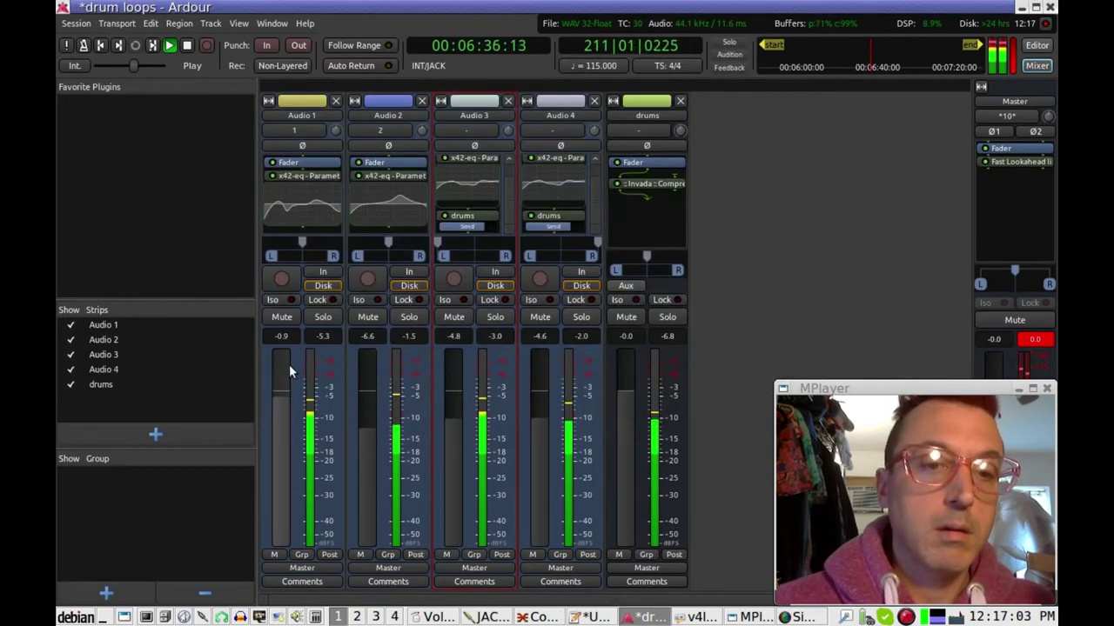
Listen to Audio 1 soloed, clear the solo to hear the full mix again, and stop playback.
left_click(319, 318)
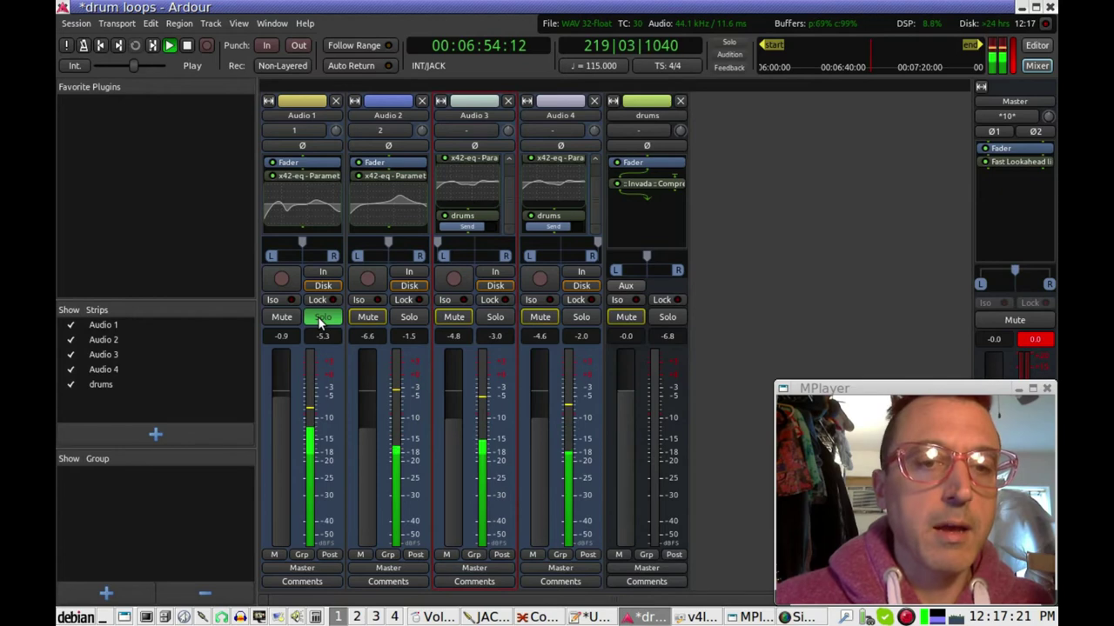
left_click(321, 319)
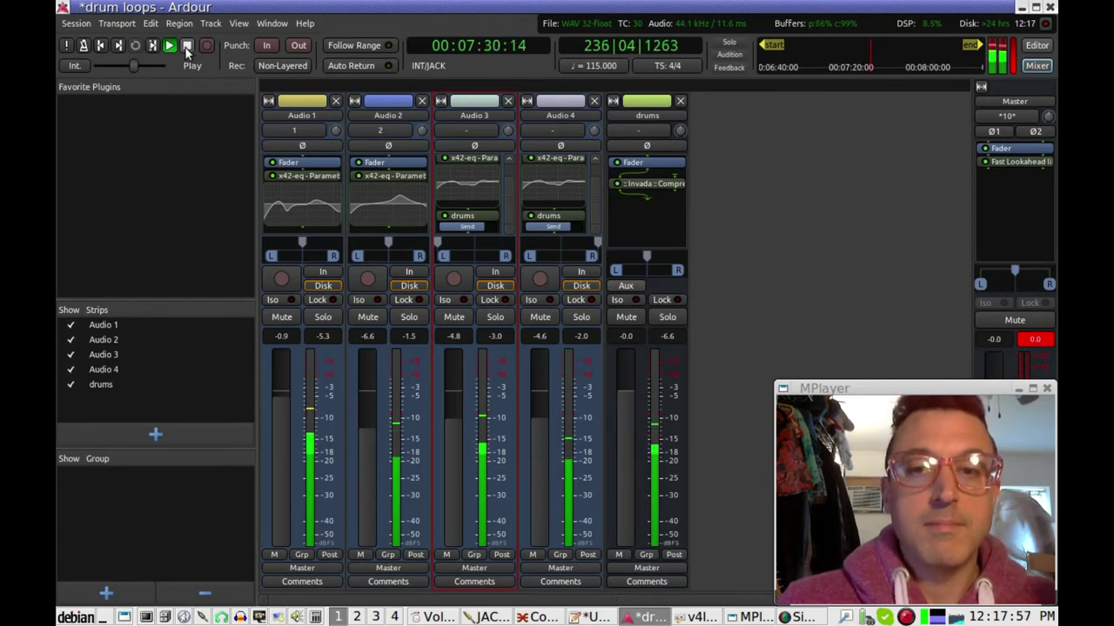
left_click(186, 47)
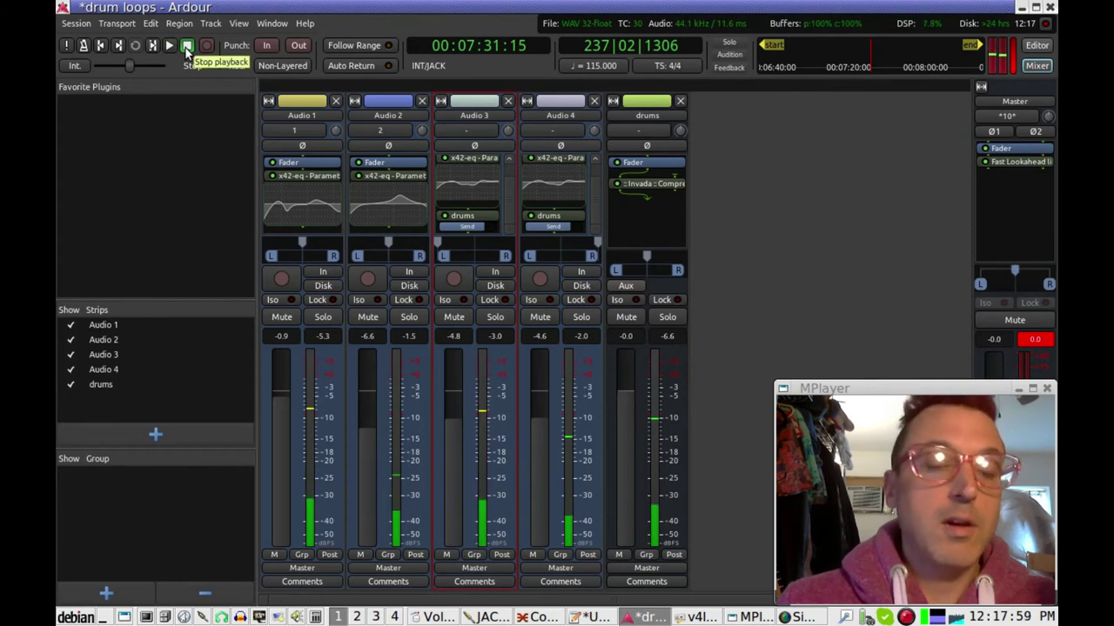